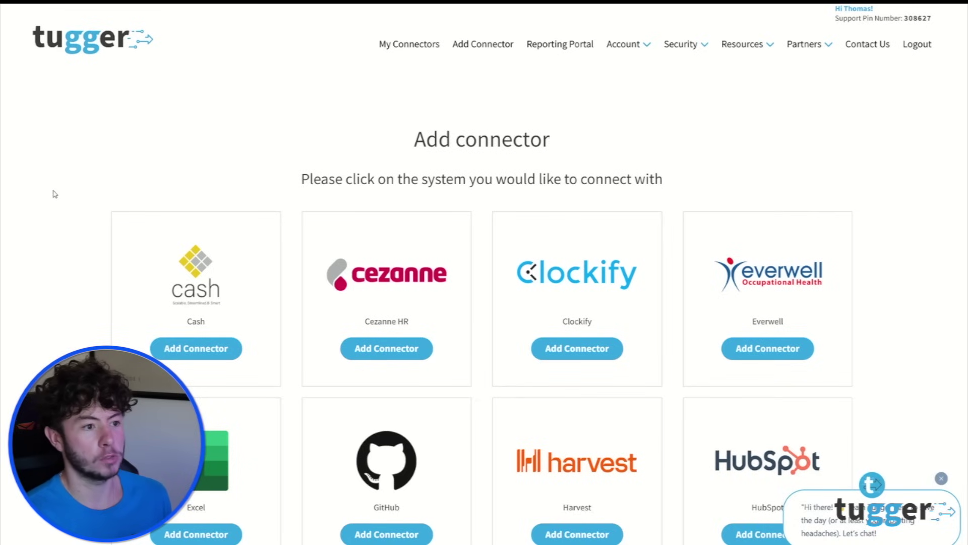
Step: Create an Excel connector named 'Tugger T' with Average Exchange Rates.csv uploaded, and save it
scroll(55, 195, down, 2)
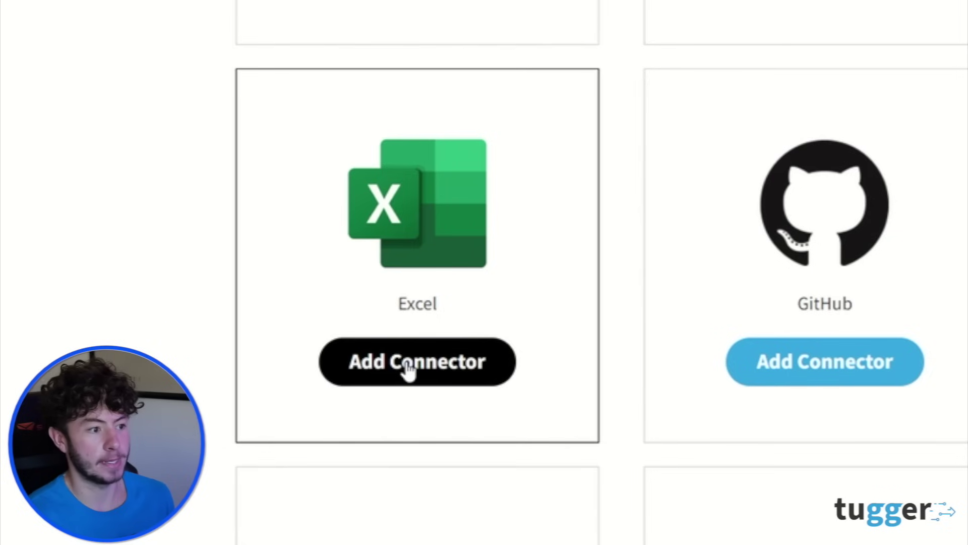
click(401, 377)
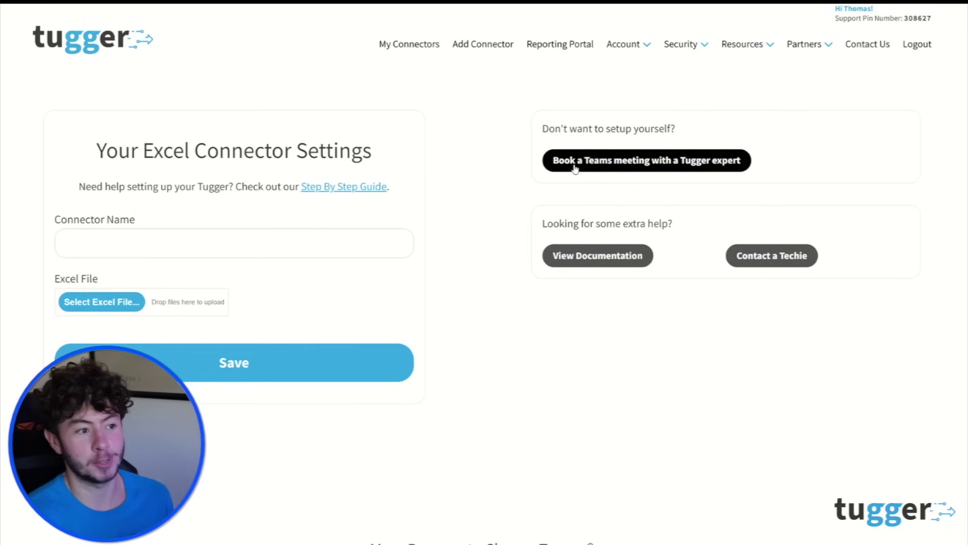
click(155, 244)
text(Tu)
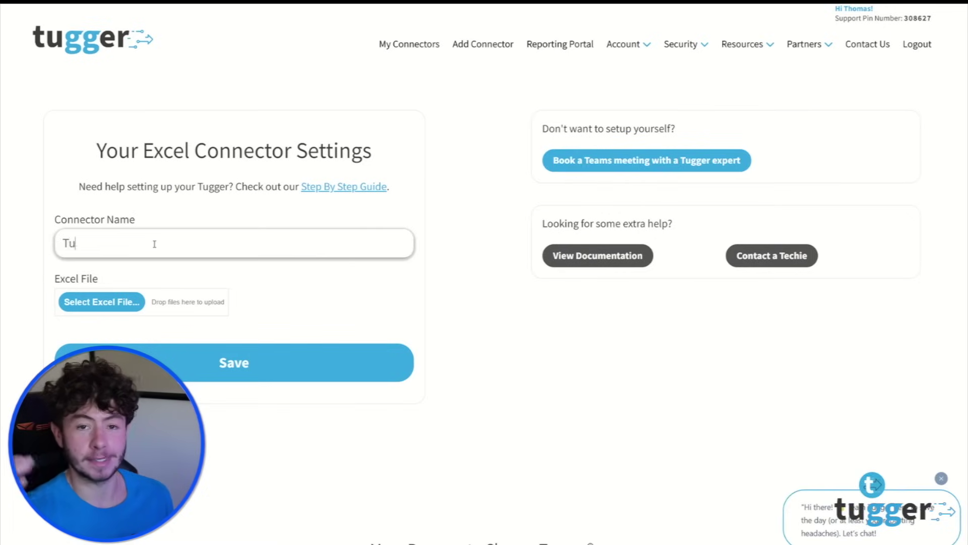
text(gger Tom - Excel)
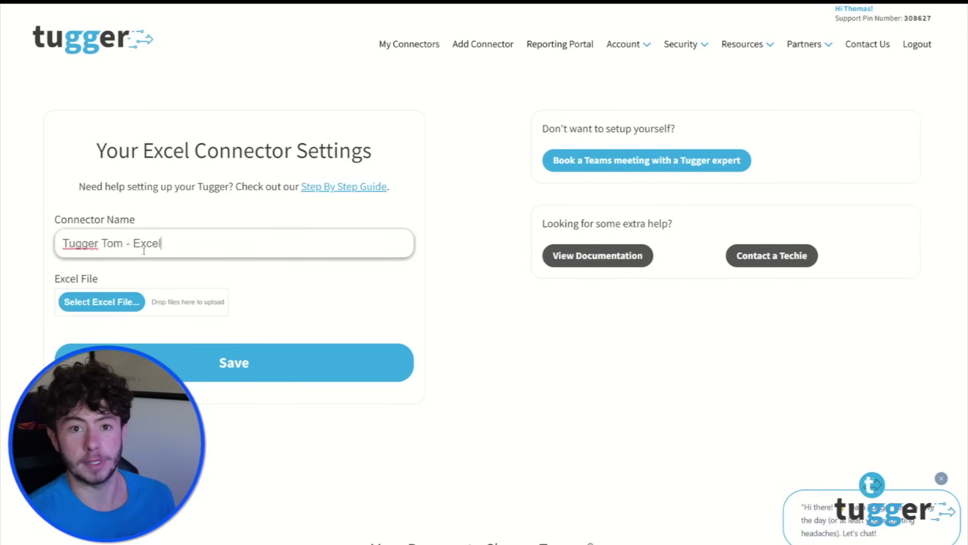
click(104, 302)
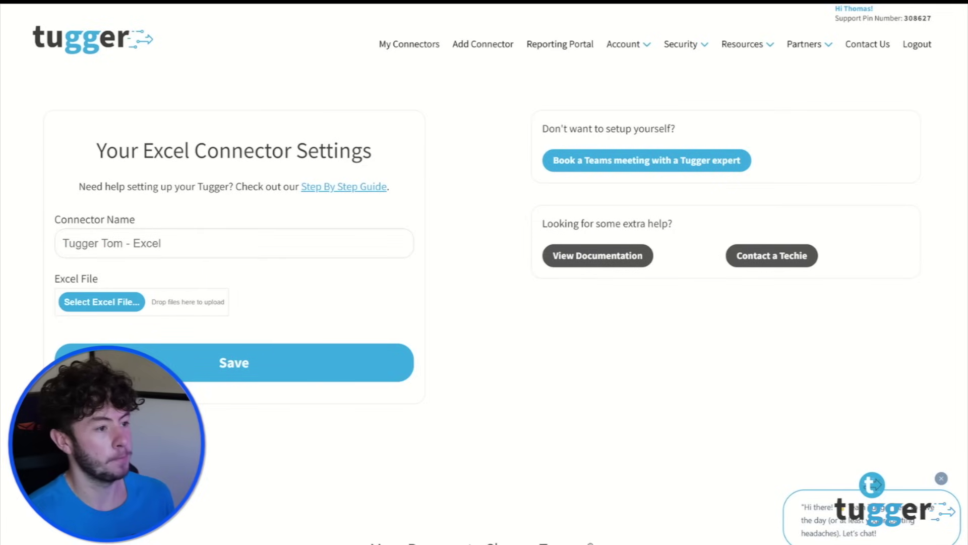
drag(59, 255, 122, 303)
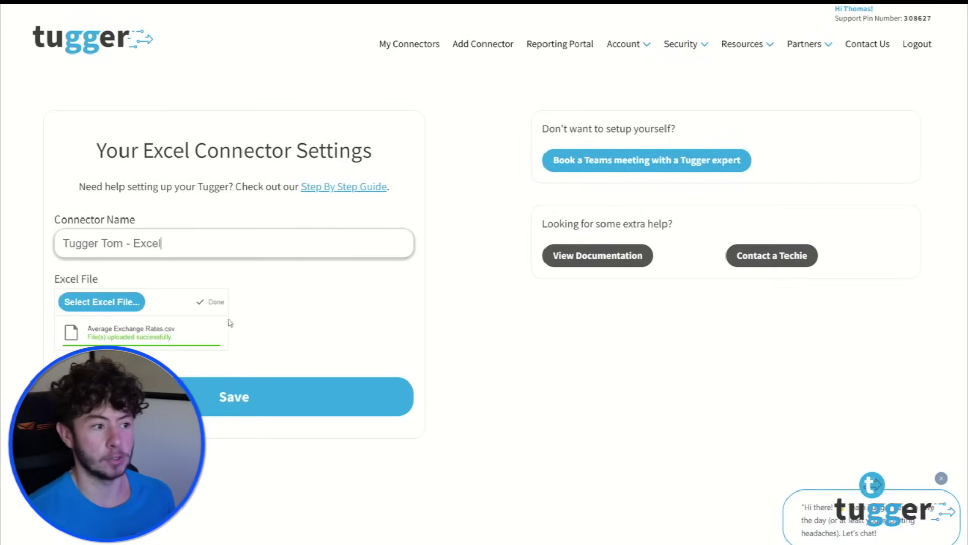
click(277, 401)
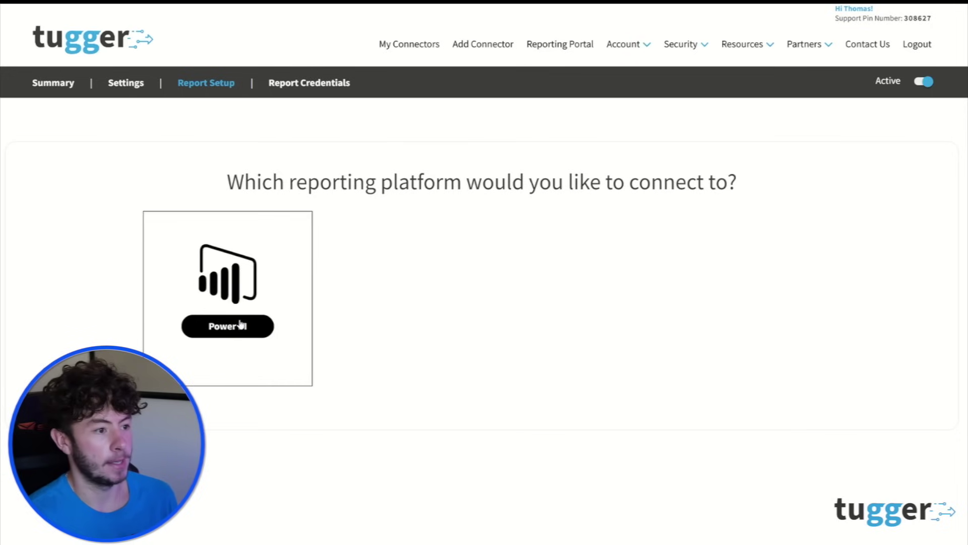
Step: Choose Power BI as the reporting platform and scroll down to the connector's Web URL
click(296, 286)
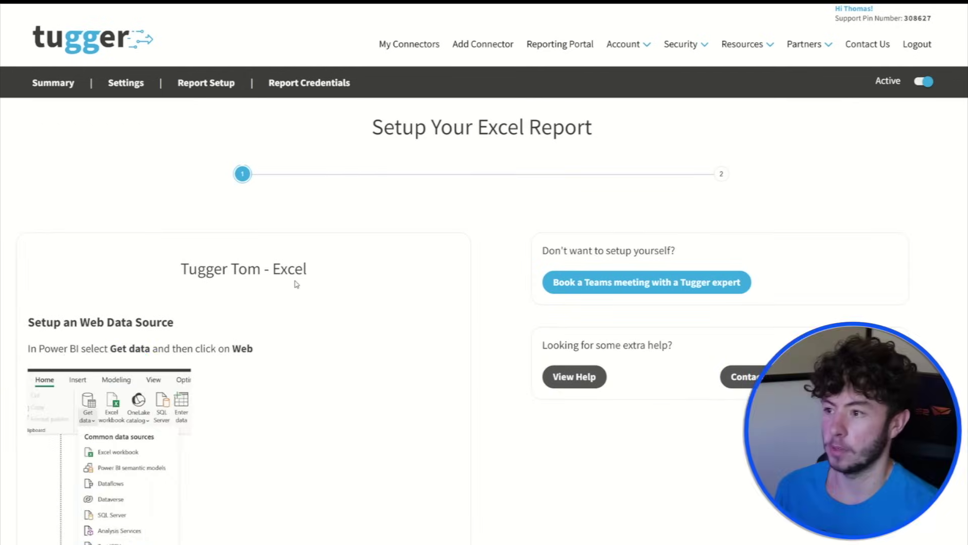
scroll(296, 284, down, 3)
scroll(296, 284, down, 1)
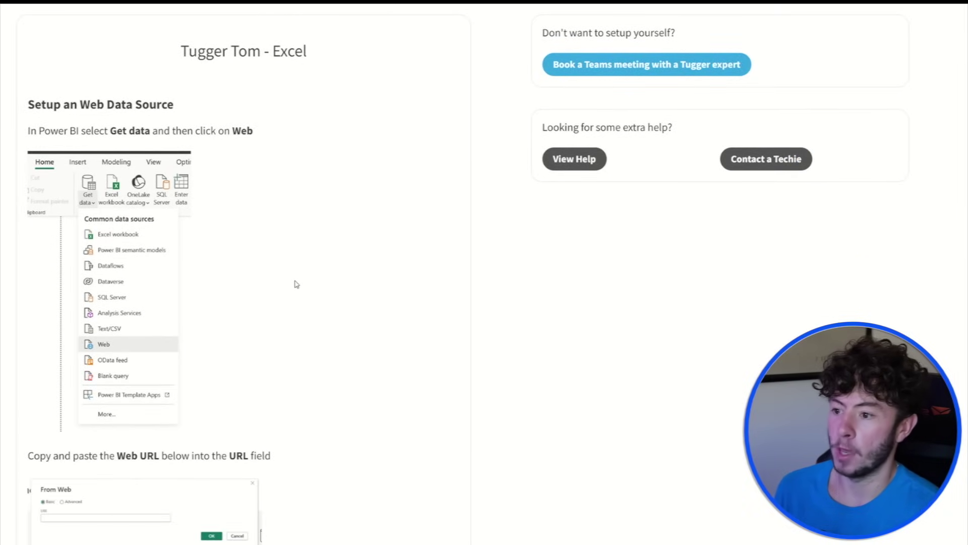
scroll(296, 284, down, 3)
scroll(296, 284, down, 1)
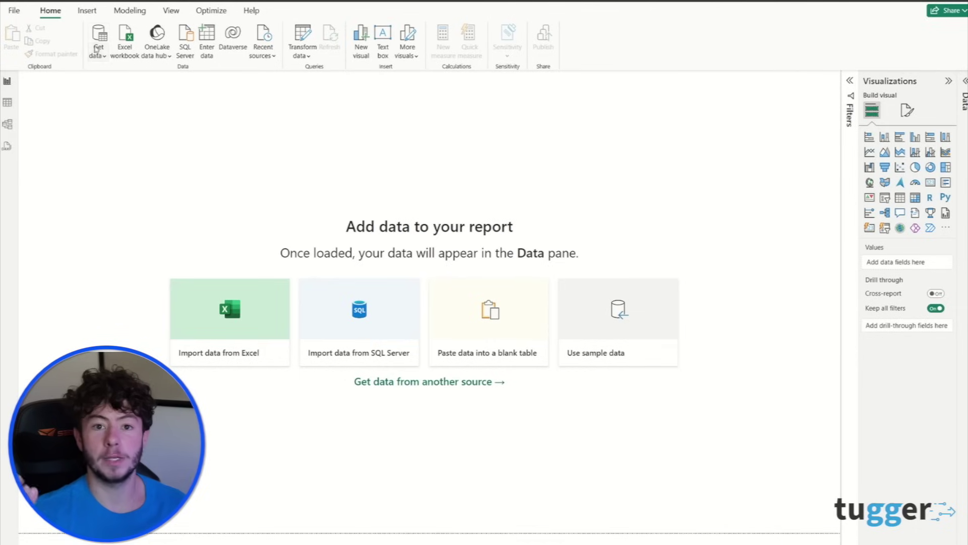
Step: Add a Web data source in Power BI Desktop using the pasted Tugger URL
click(96, 49)
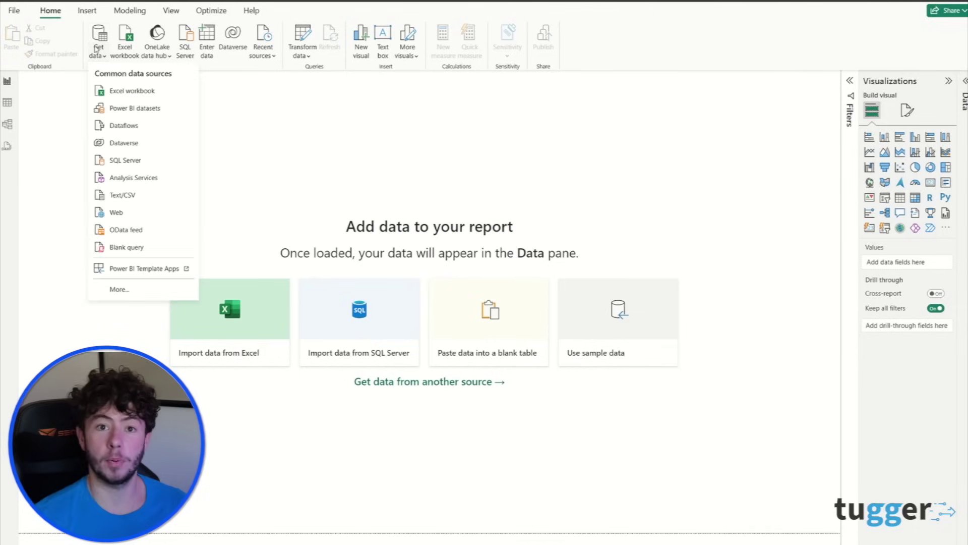
click(138, 217)
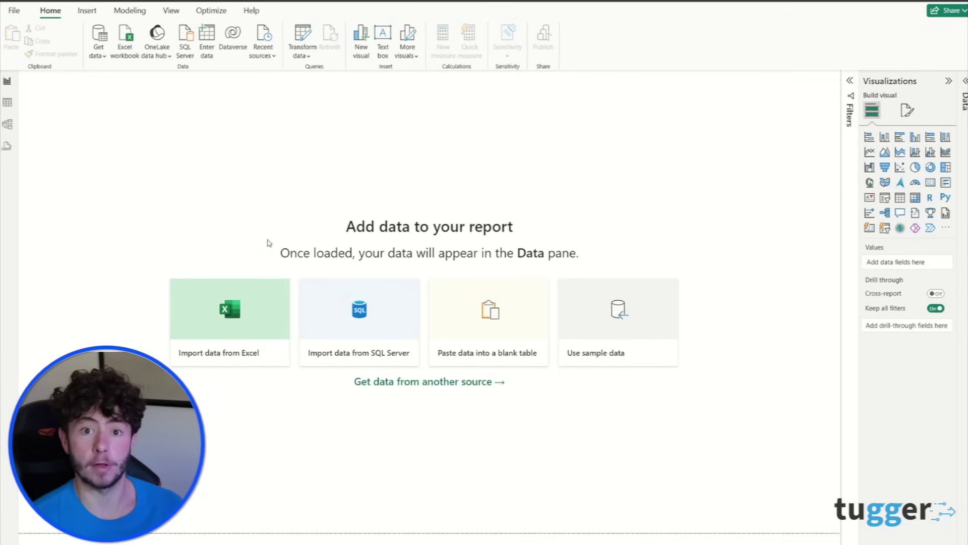
right_click(348, 314)
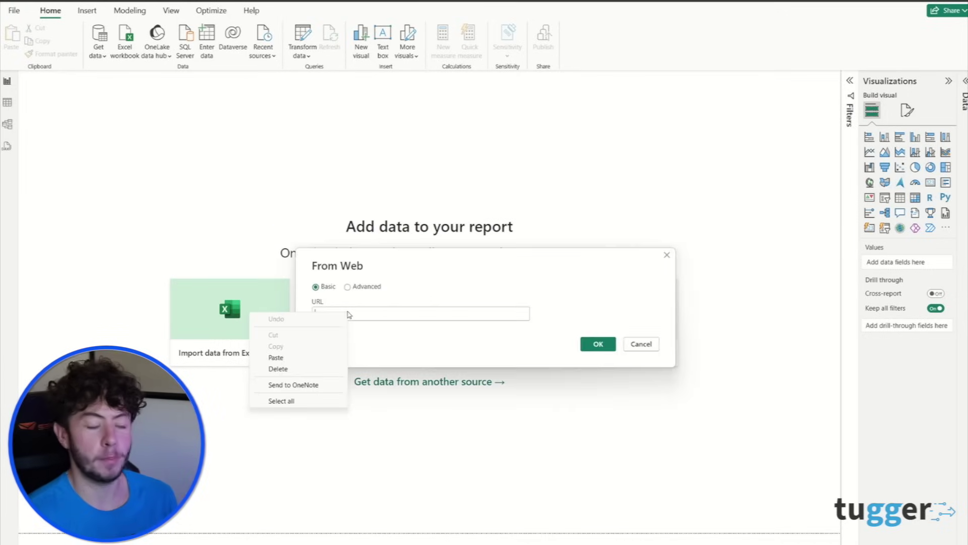
click(318, 356)
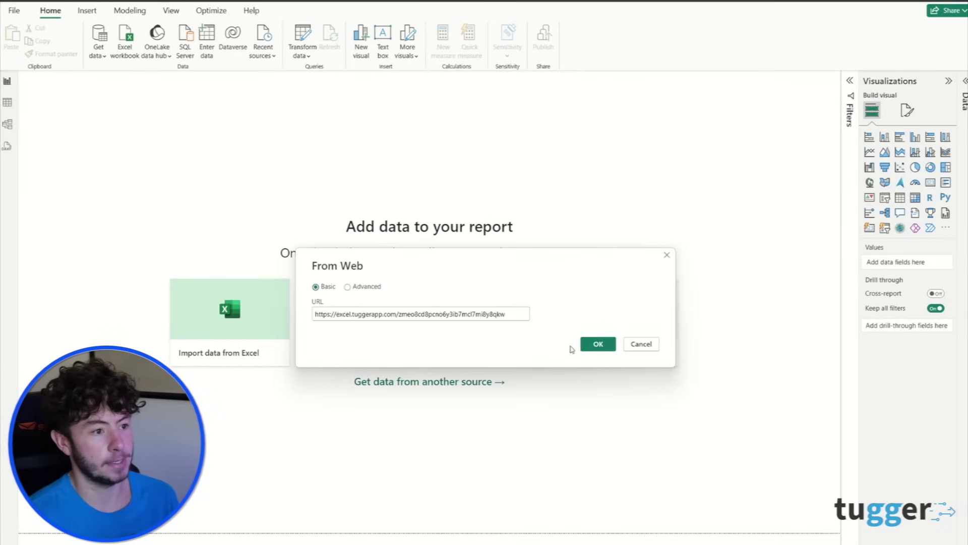
click(601, 347)
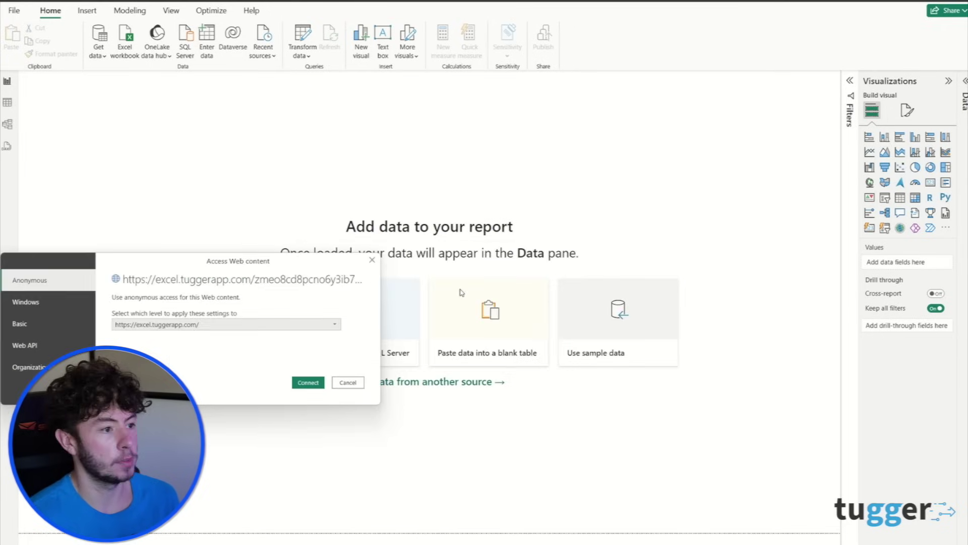
key(alt+Tab)
Step: Choose Basic access for the web source, applied to the full, longest URL level
scroll(412, 409, down, 4)
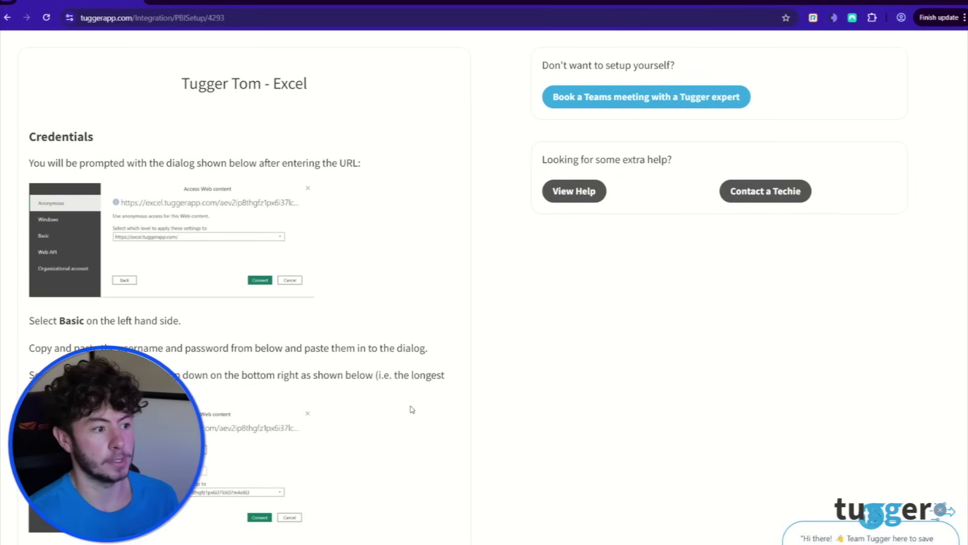
scroll(412, 409, down, 1)
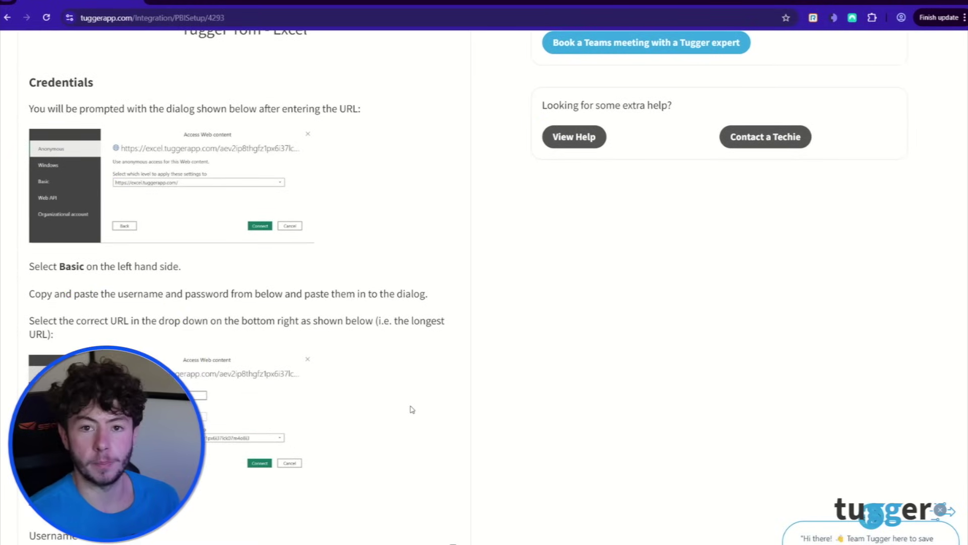
key(alt+Tab)
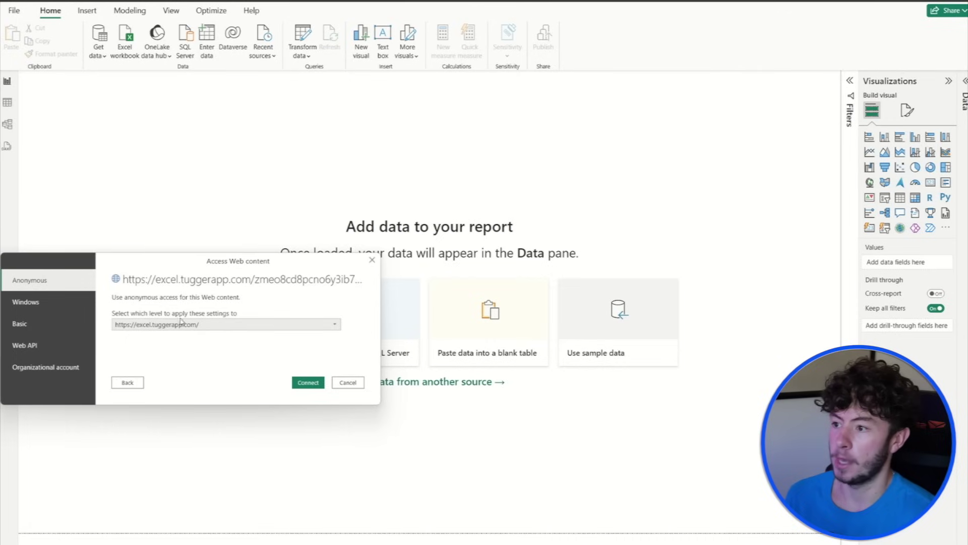
click(54, 329)
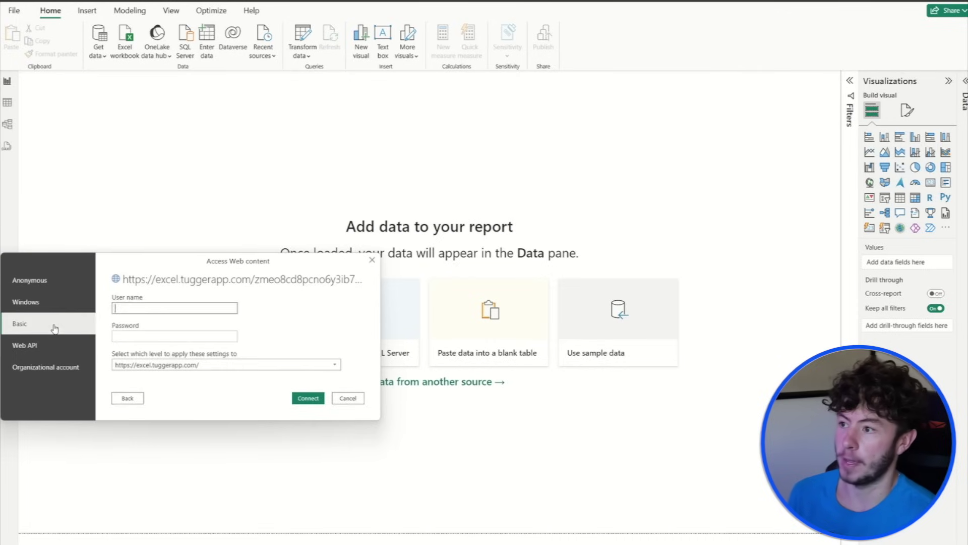
click(229, 368)
click(229, 387)
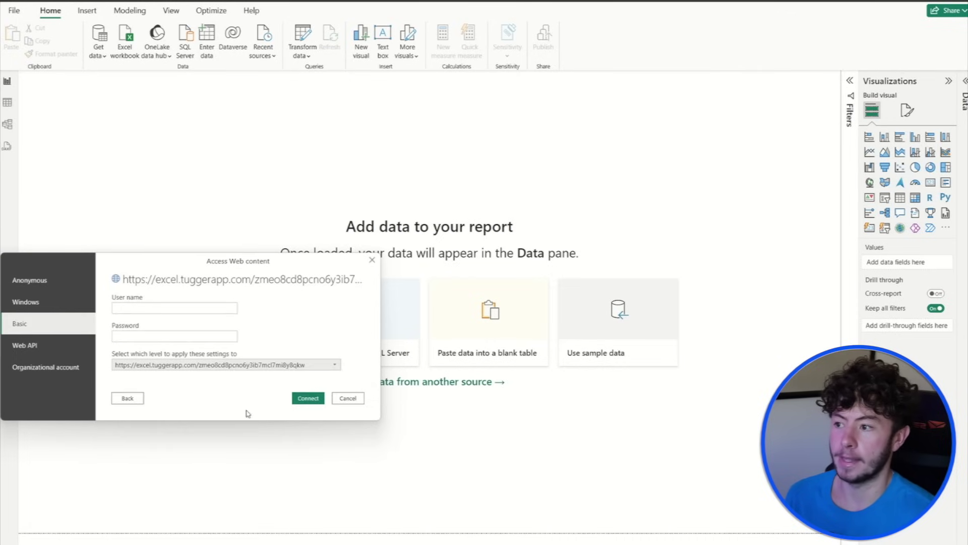
Step: Copy the user name from Tugger's Authentication Details into the User name field
key(alt+Tab)
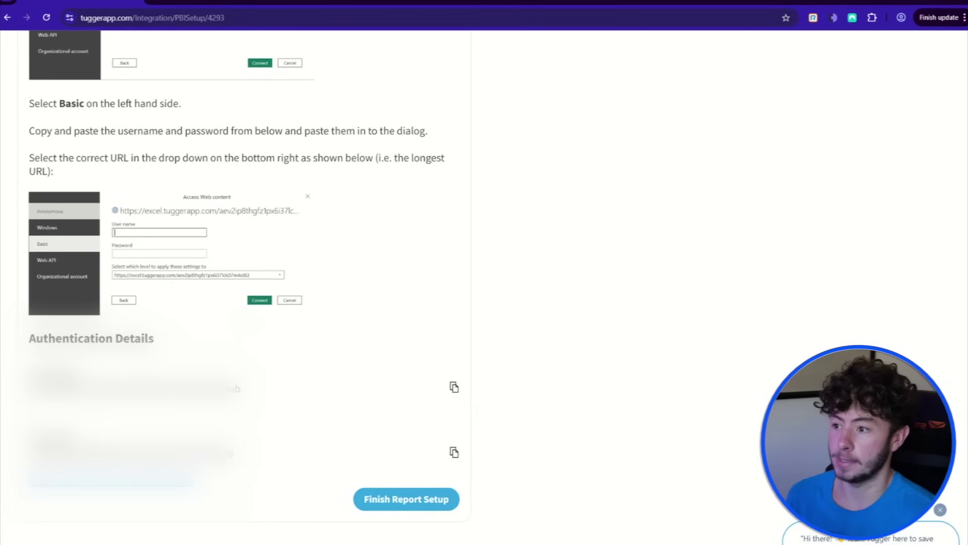
click(454, 387)
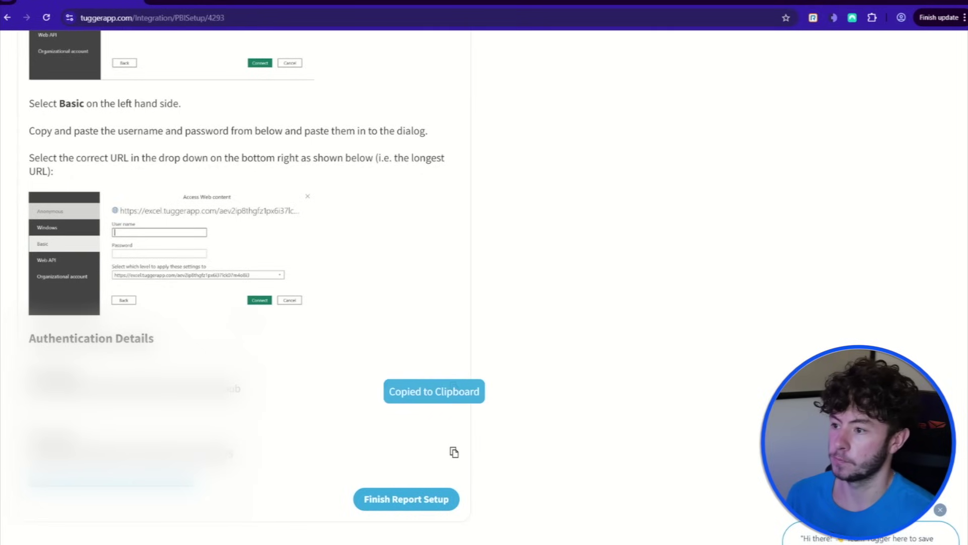
key(alt+Tab)
click(152, 308)
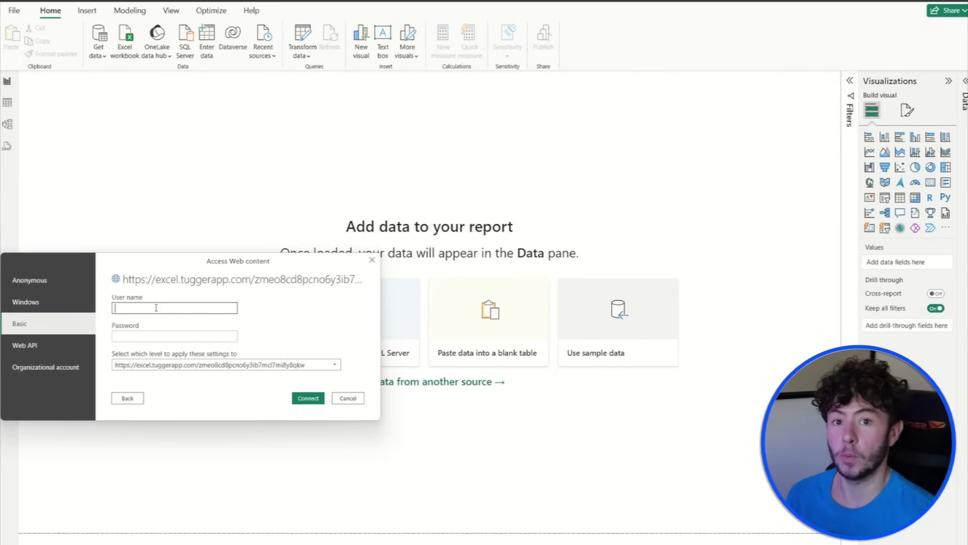
right_click(152, 308)
click(120, 354)
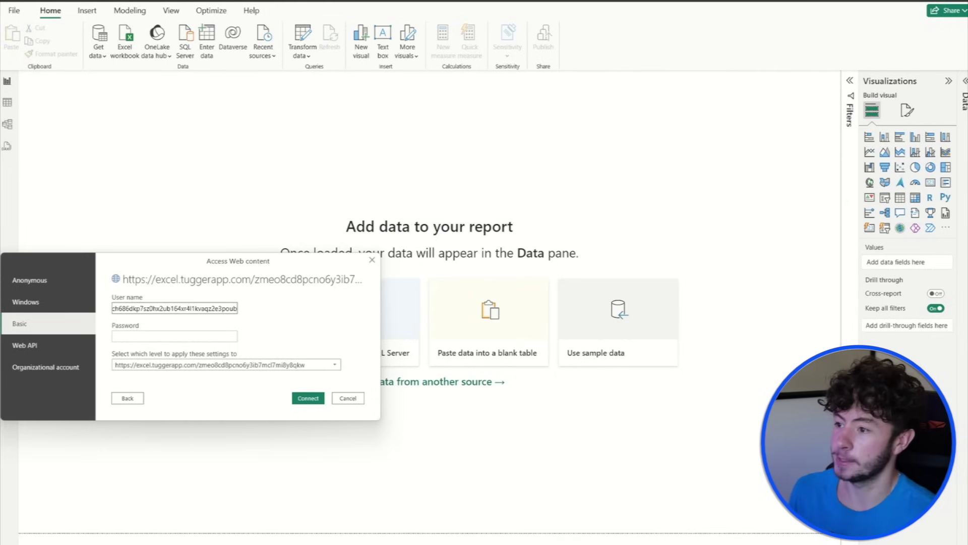
Step: Copy the password from Tugger's Authentication Details into the Password field
key(alt+Tab)
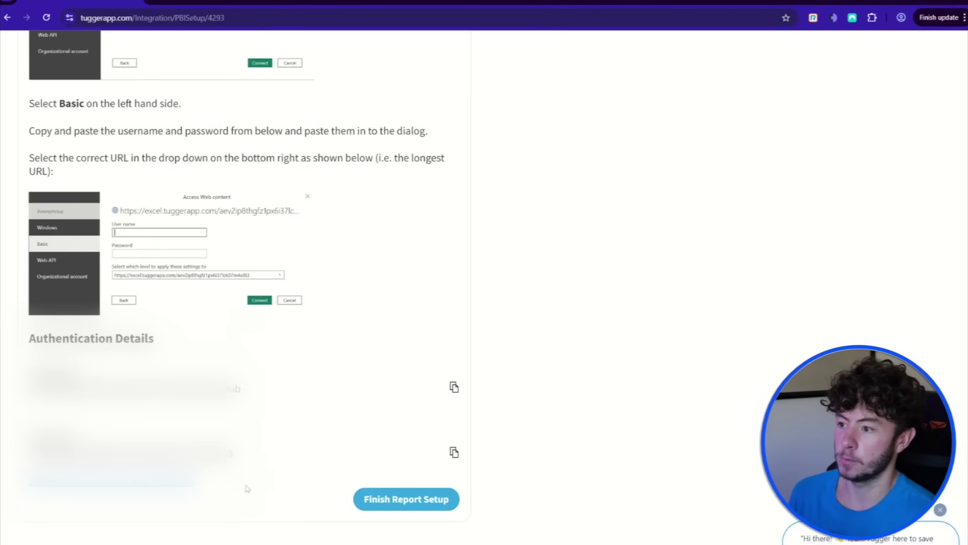
click(454, 452)
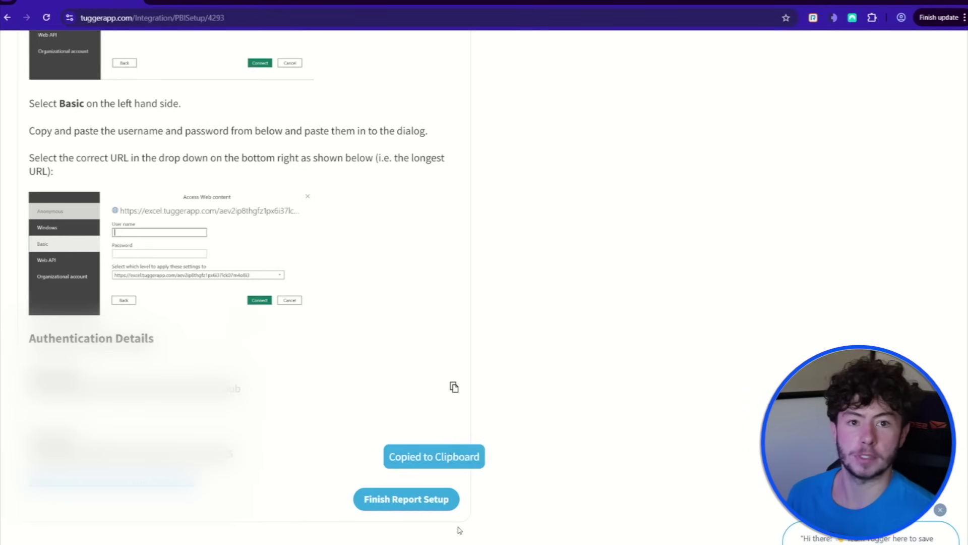
key(alt+Tab)
click(141, 336)
right_click(140, 336)
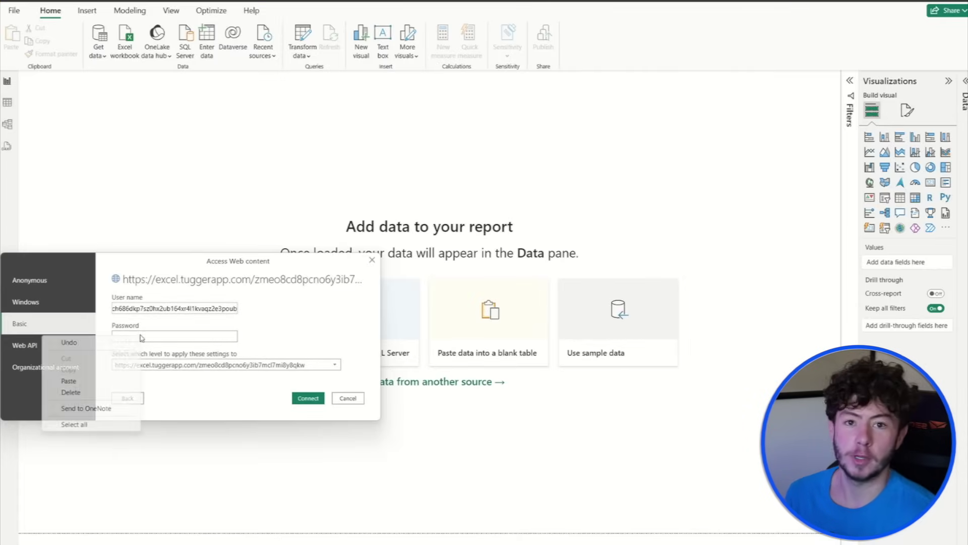
click(69, 381)
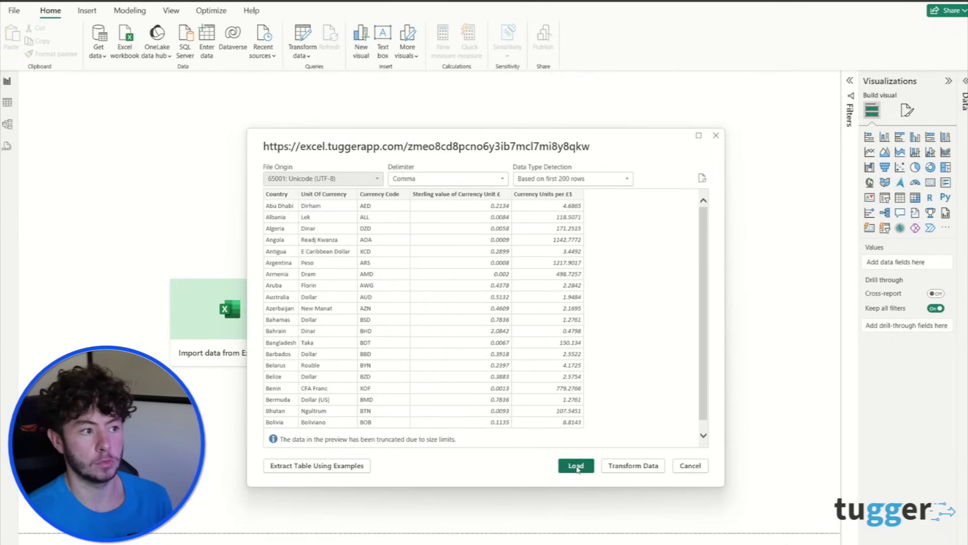
Step: Load the previewed exchange-rate table into the report
click(577, 466)
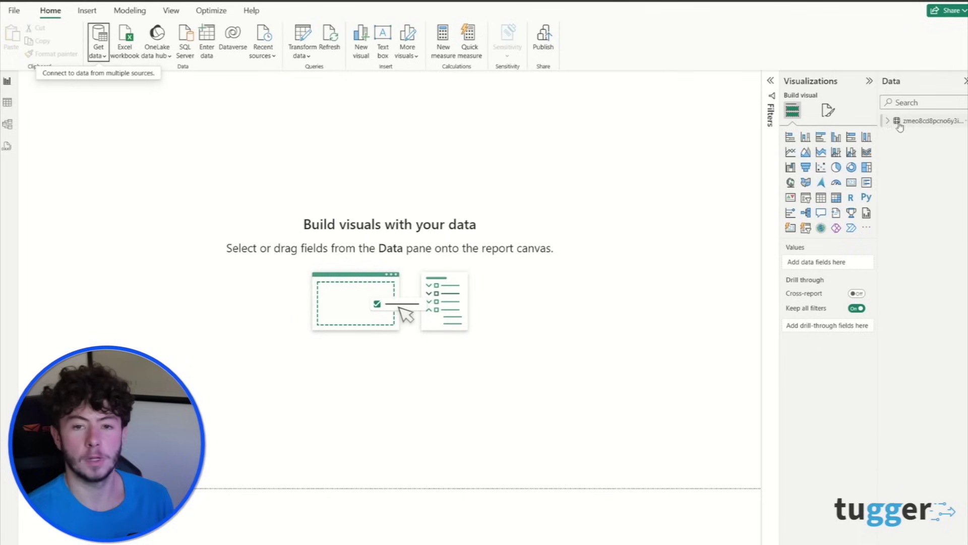
Step: Expand the exchange-rate table in the Data pane to list its fields
click(888, 122)
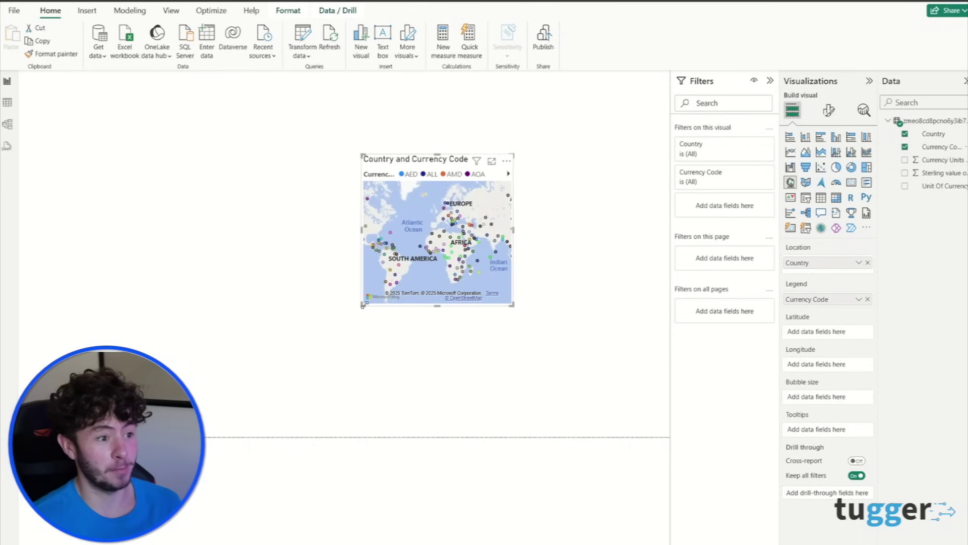
Step: Enlarge the map, size its bubbles by Currency Units per £1, and make it a stacked bar chart
drag(362, 306, 155, 387)
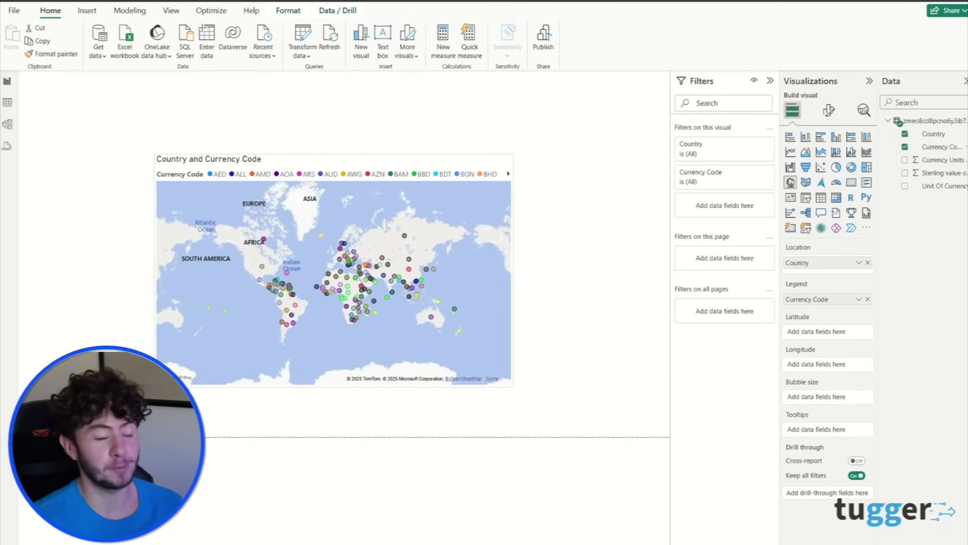
drag(346, 261, 347, 261)
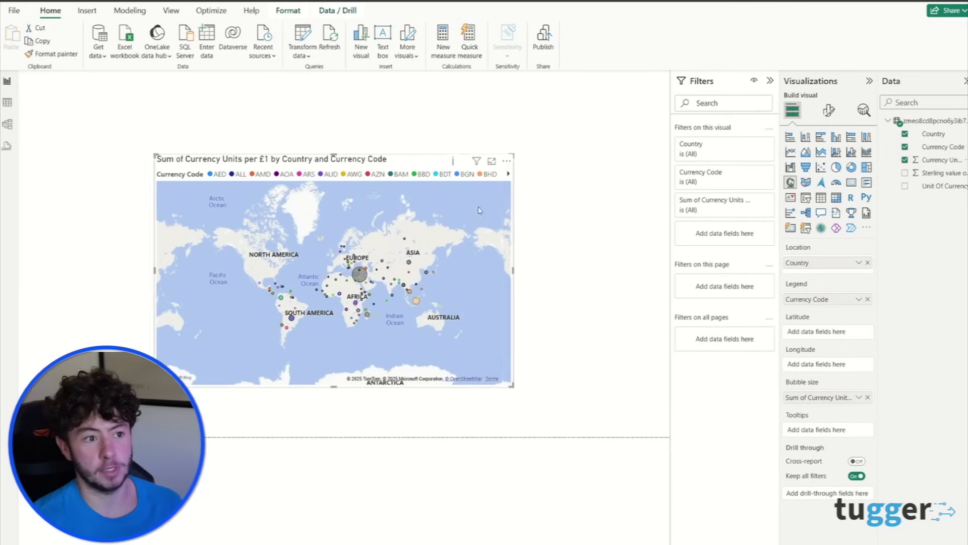
click(790, 139)
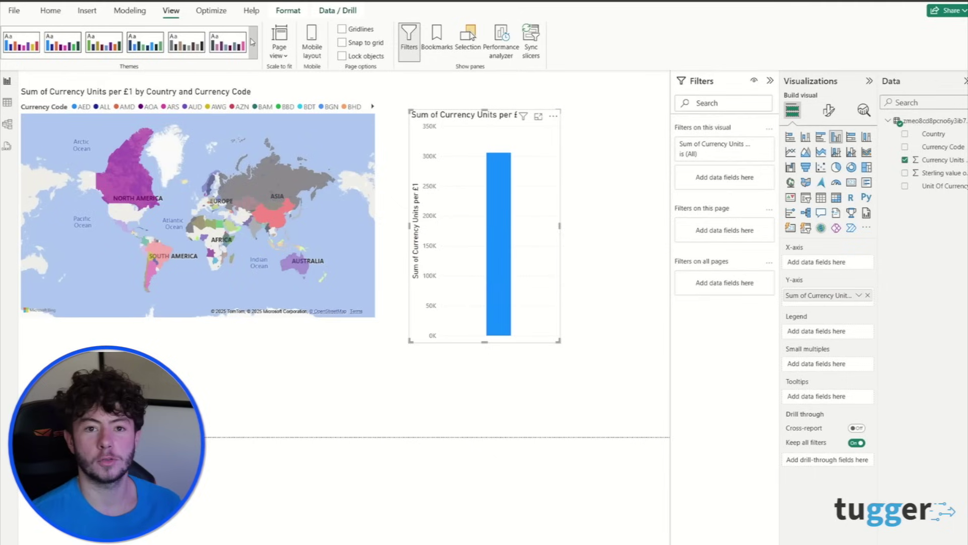
Step: Customize the current report theme with Color 1 set to bright green and apply it
click(253, 55)
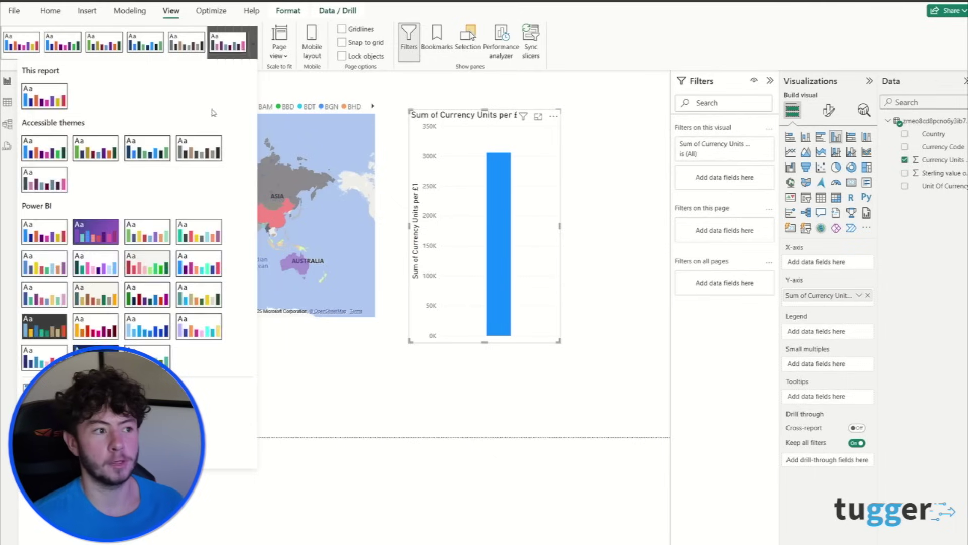
click(60, 421)
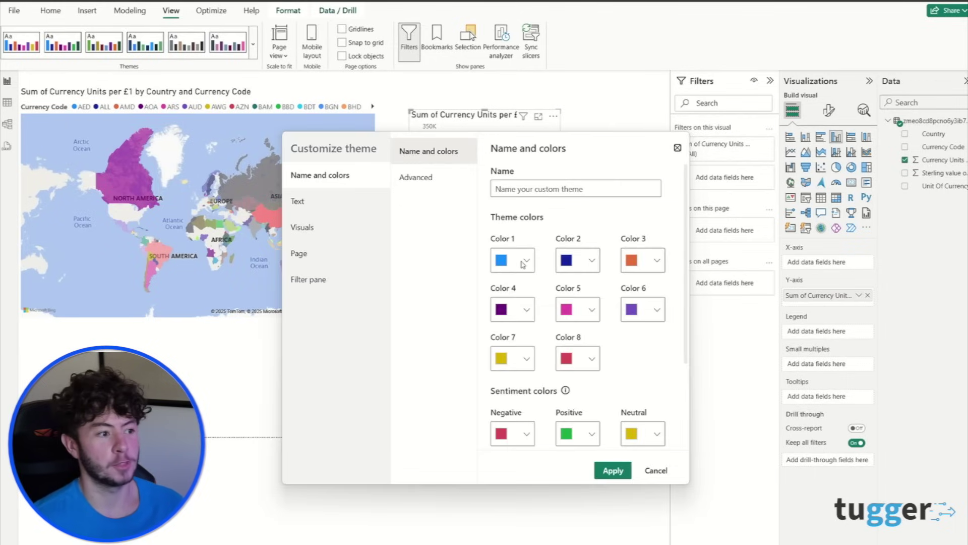
click(522, 264)
drag(627, 283, 608, 366)
drag(584, 414, 543, 412)
drag(616, 377, 624, 295)
click(616, 472)
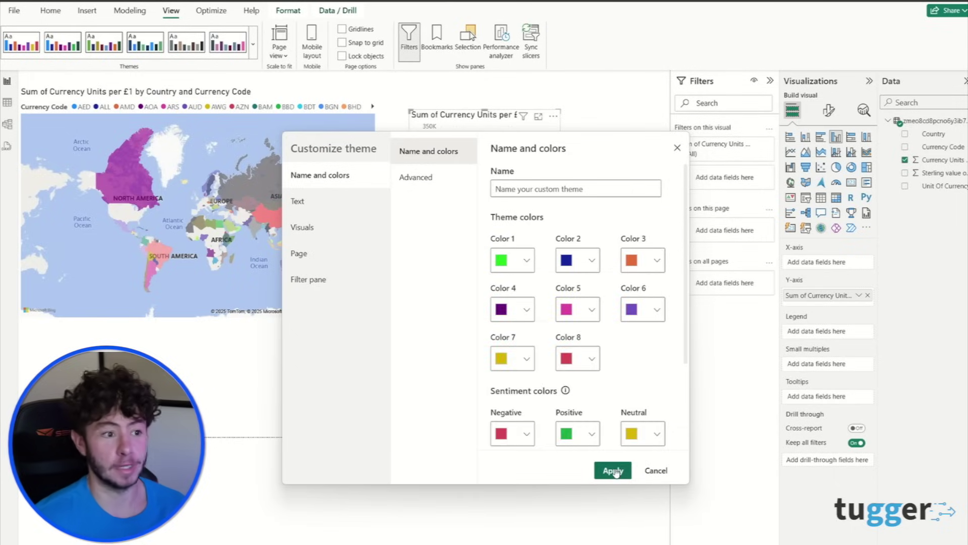
click(614, 470)
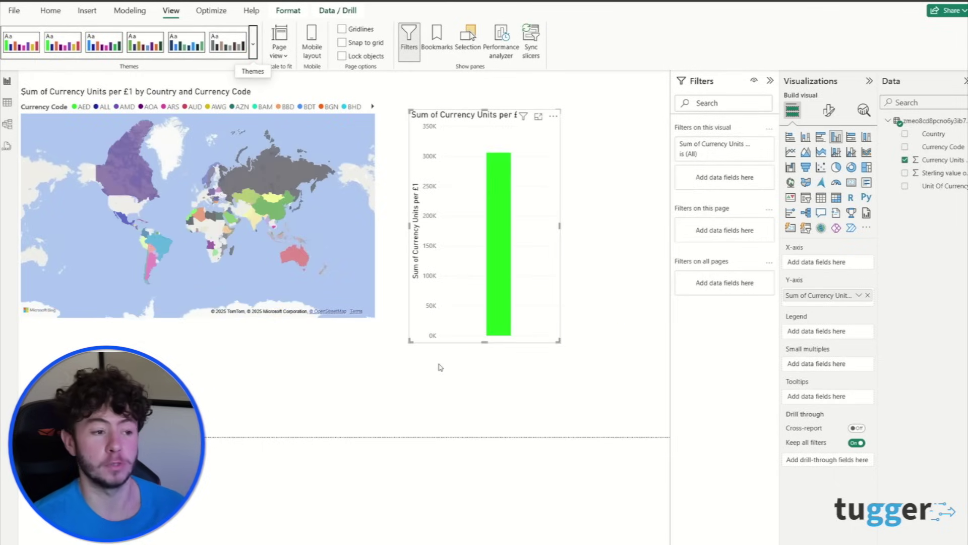